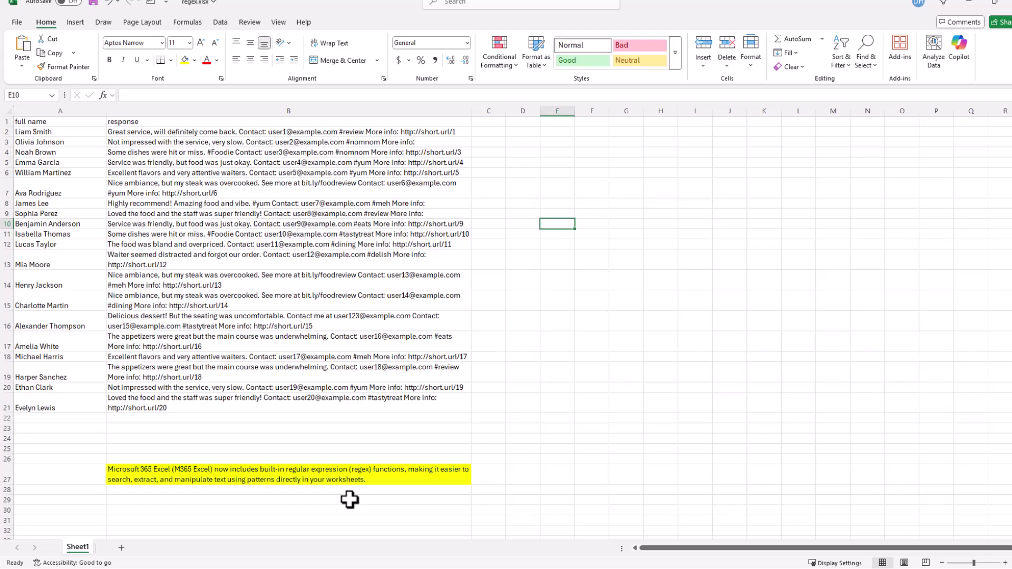
Enter =REGEXEXTRACT(B2,"#\w+",1) in C2 to return all hashtags from the first response
{"action": "type", "text": "="}
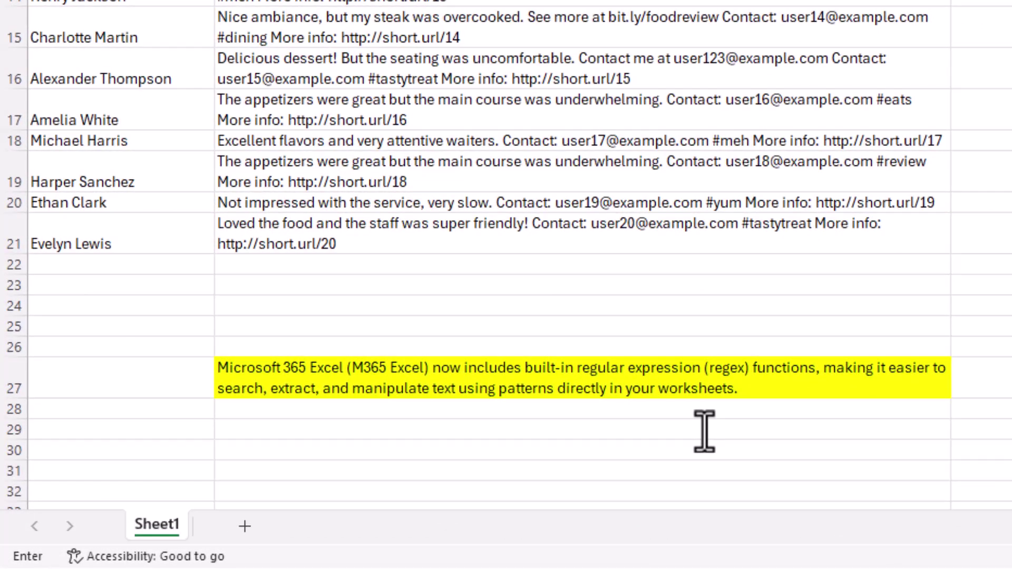
{"action": "left_click", "coordinate": [745, 388]}
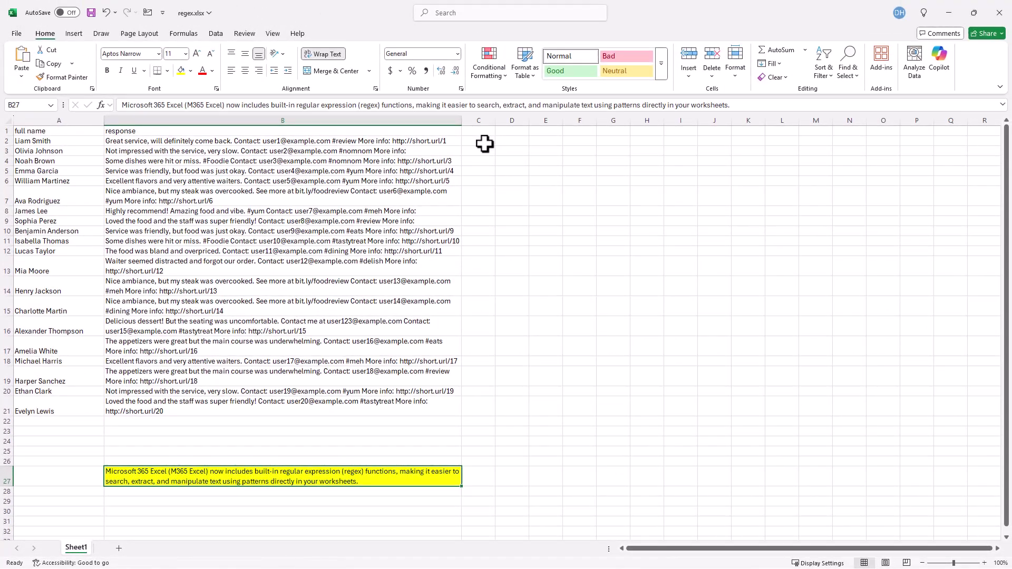
{"action": "left_click", "coordinate": [484, 143]}
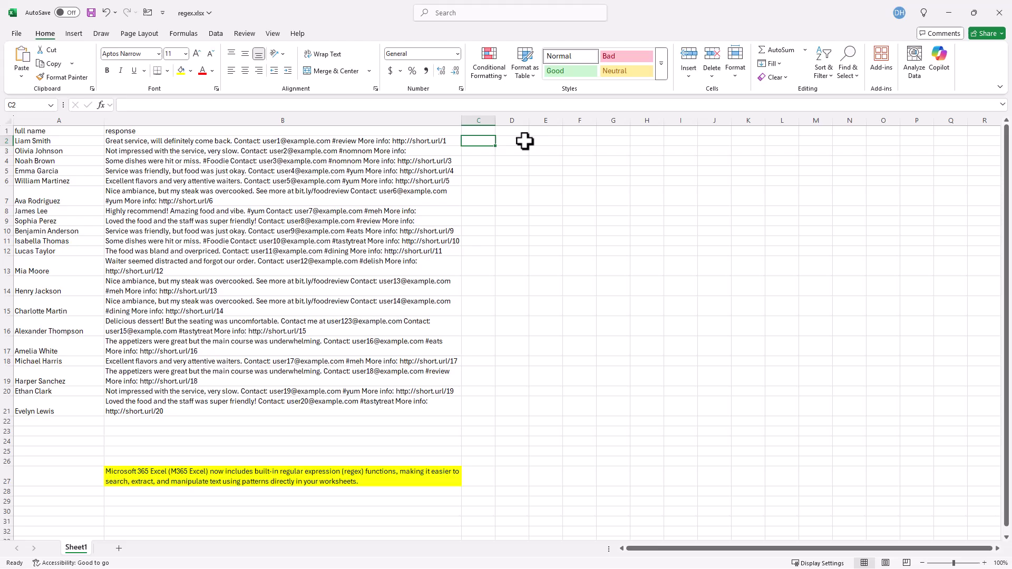
{"action": "type", "text": "=re"}
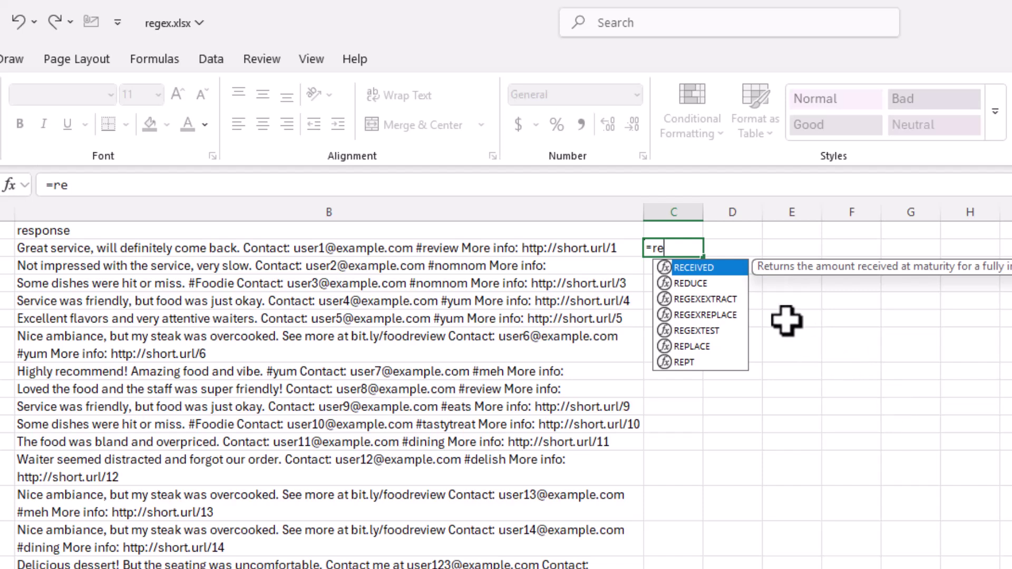
{"action": "double_click", "coordinate": [722, 299]}
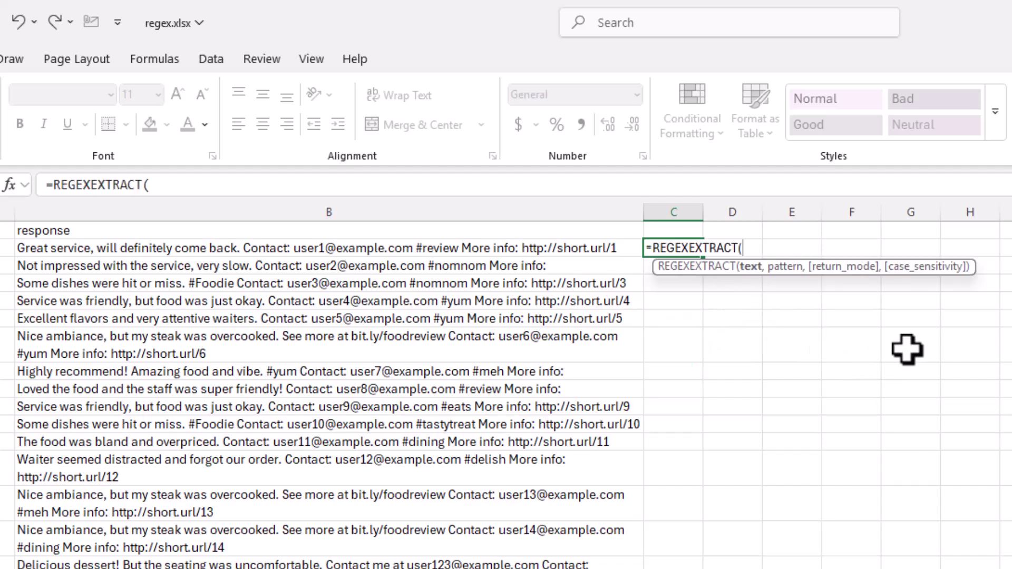
{"action": "left_click", "coordinate": [560, 249]}
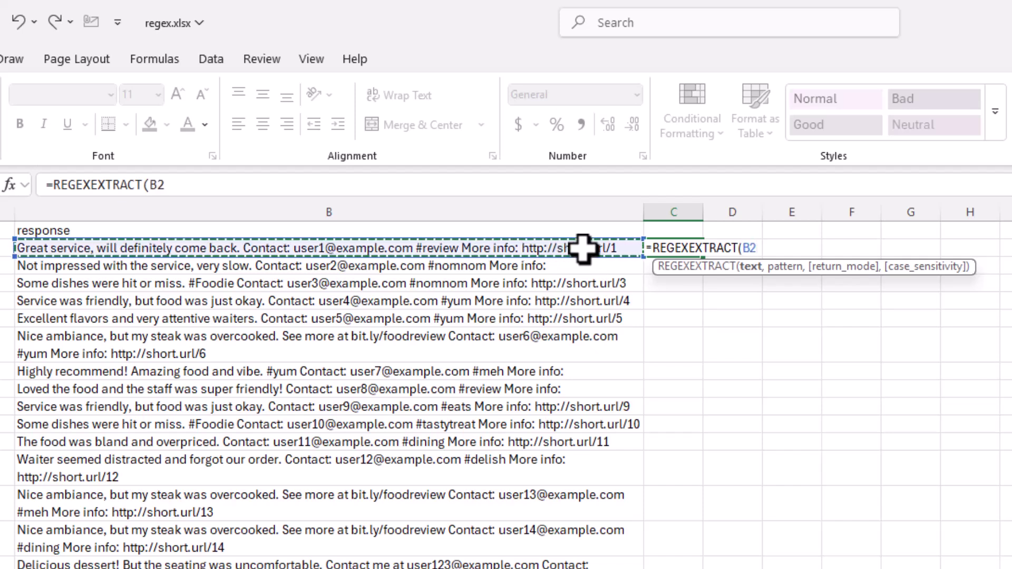
{"action": "type", "text": ","}
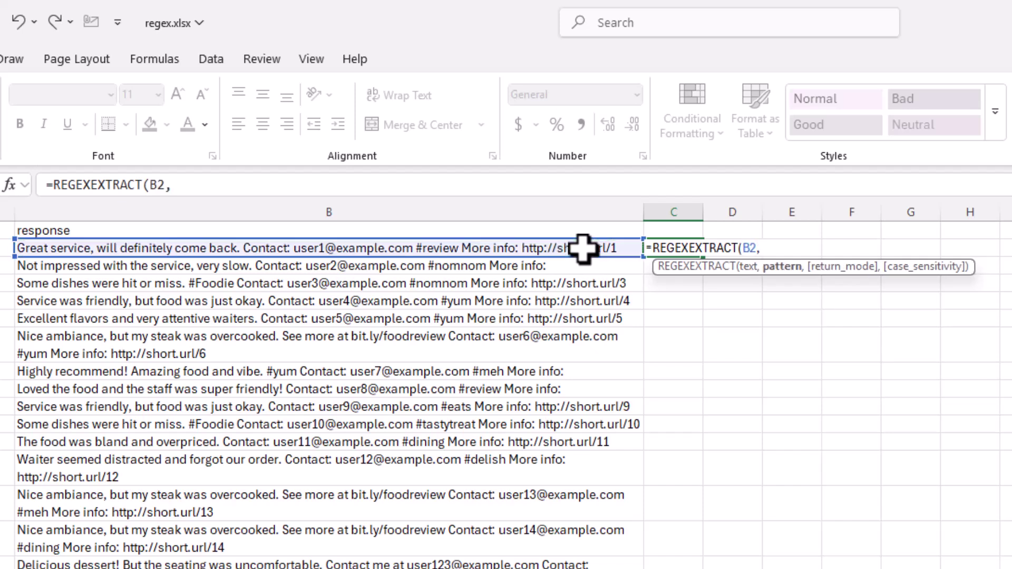
{"action": "type", "text": "\"#\\w+\","}
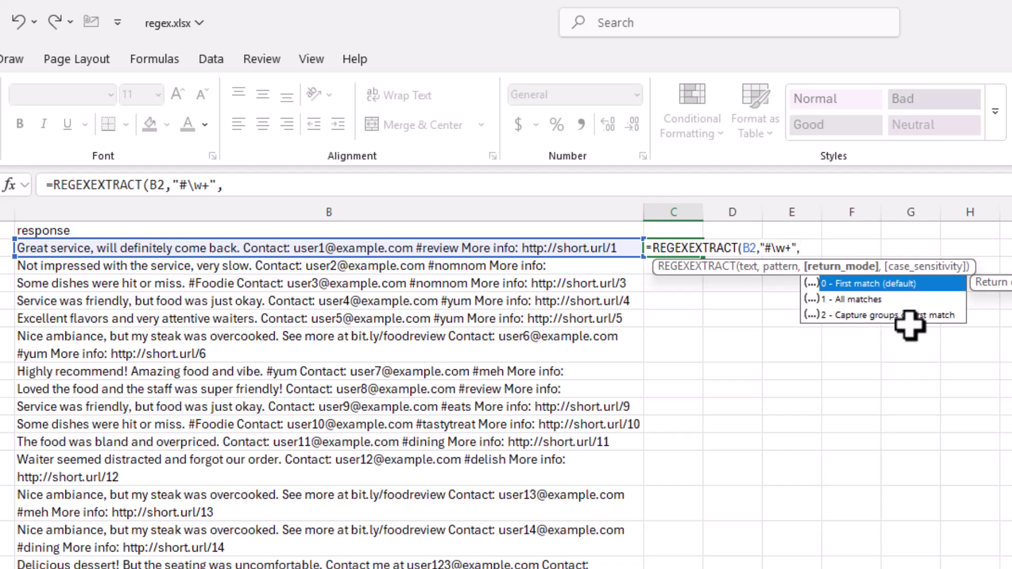
{"action": "double_click", "coordinate": [868, 300]}
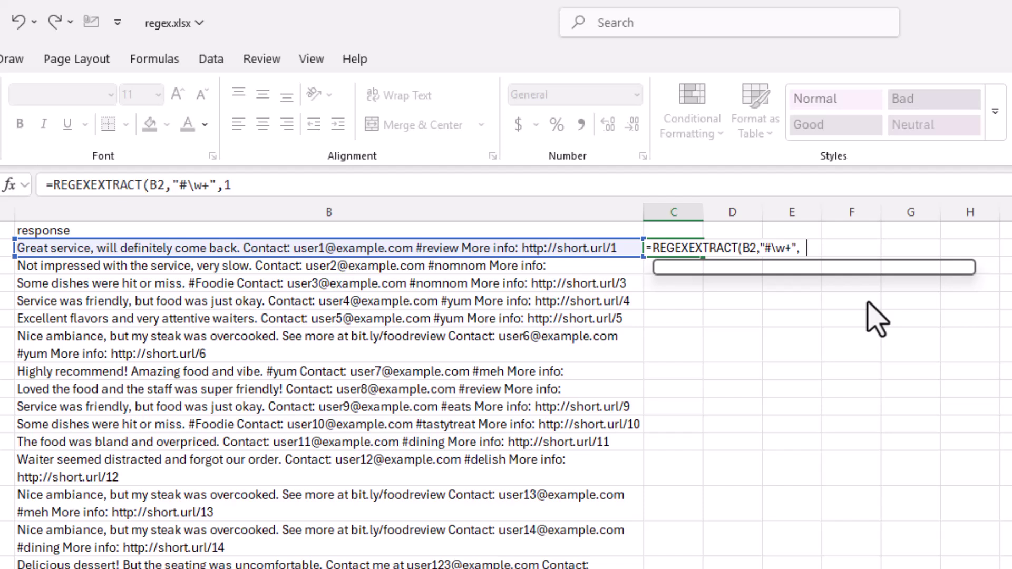
{"action": "type", "text": ")"}
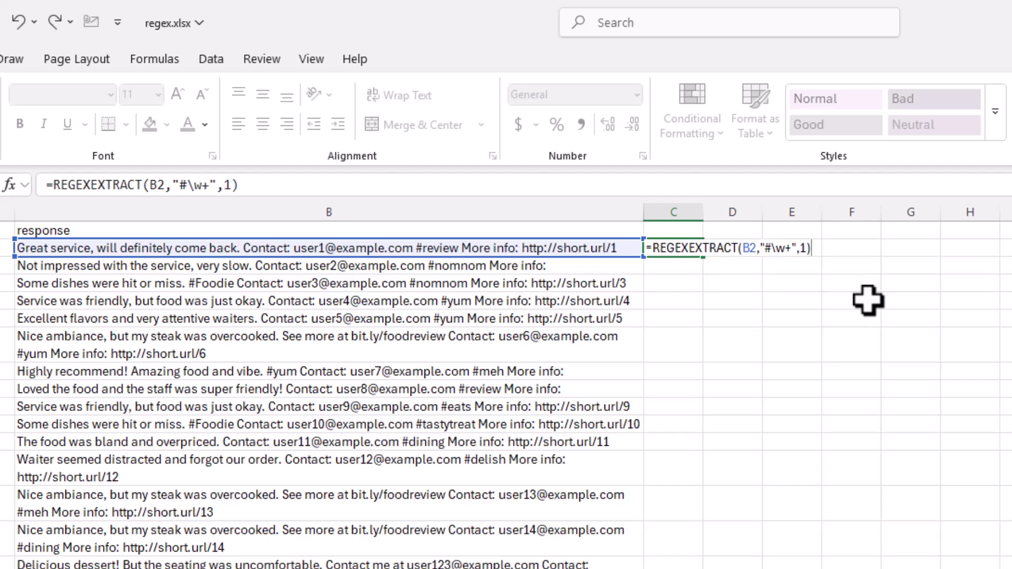
{"action": "key", "text": "Return"}
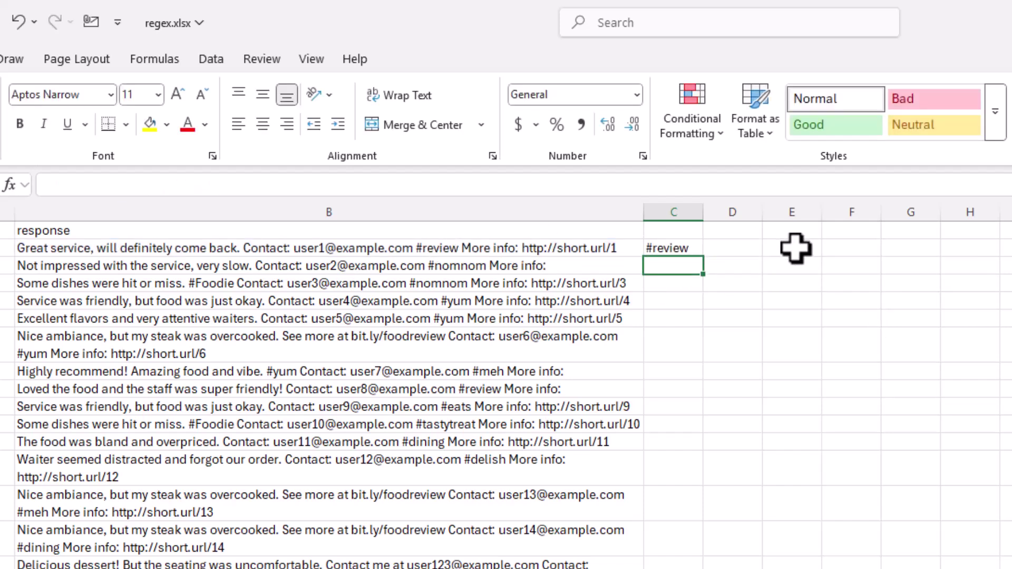
Copy the hashtag formula down column C, with extra matches spilling into column D
{"action": "left_click", "coordinate": [687, 246]}
{"action": "double_click", "coordinate": [704, 257]}
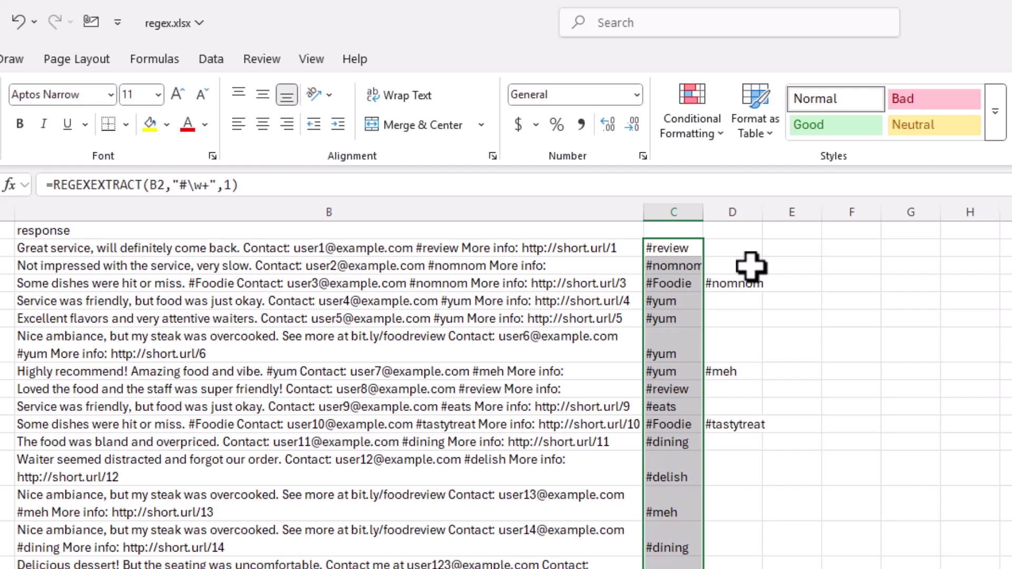
{"action": "left_click", "coordinate": [955, 481]}
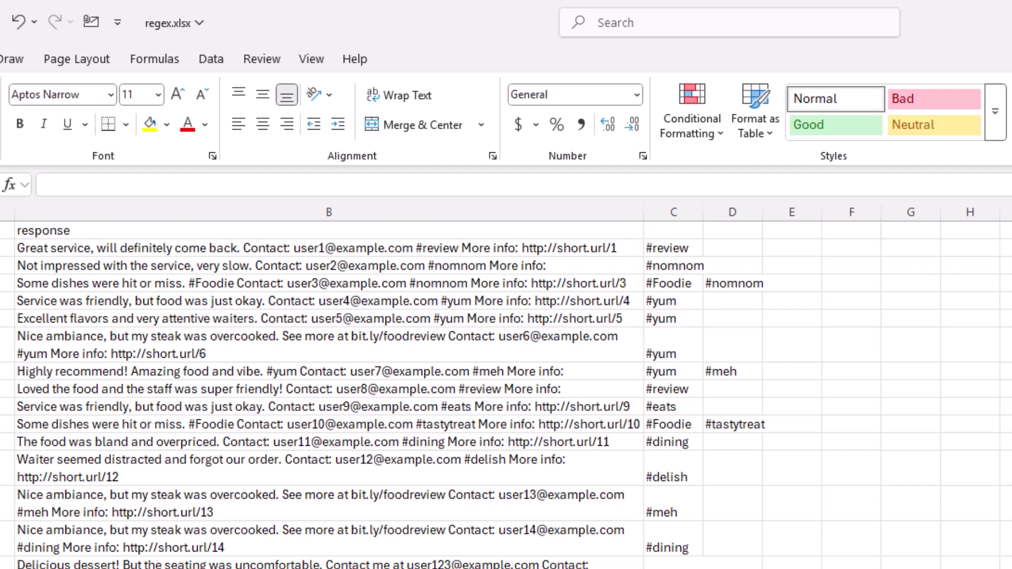
{"action": "left_click", "coordinate": [682, 249]}
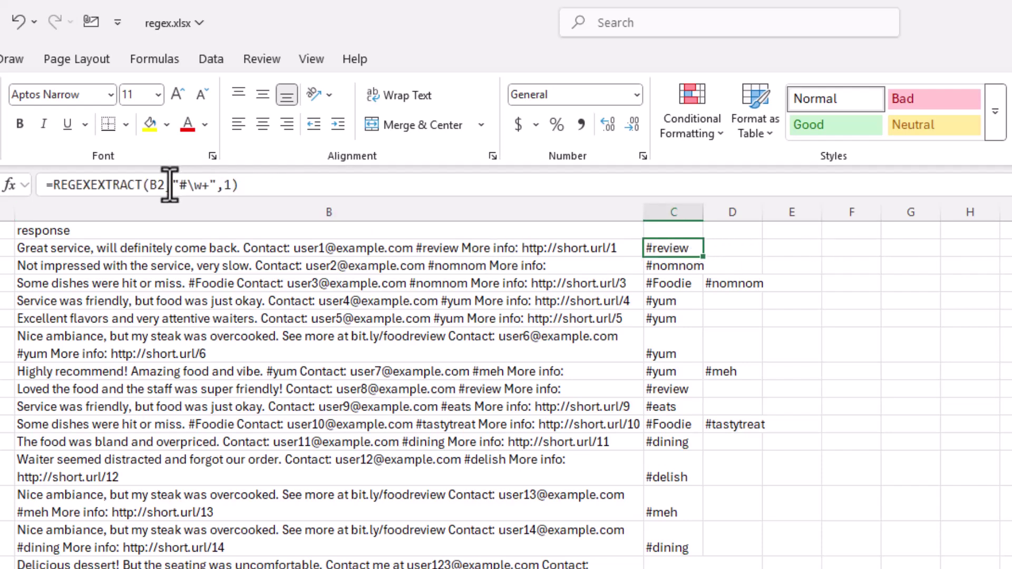
{"action": "left_click_drag", "start_coordinate": [173, 185], "coordinate": [510, 184]}
{"action": "key", "text": "BackSpace"}
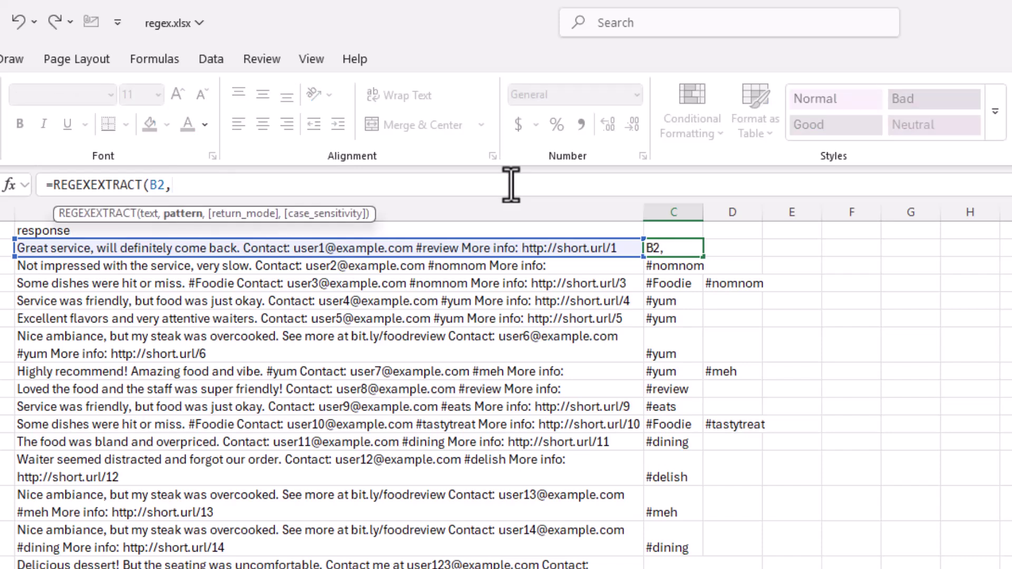
{"action": "type", "text": "\""}
{"action": "key", "text": "BackSpace"}
{"action": "type", "text": "http"}
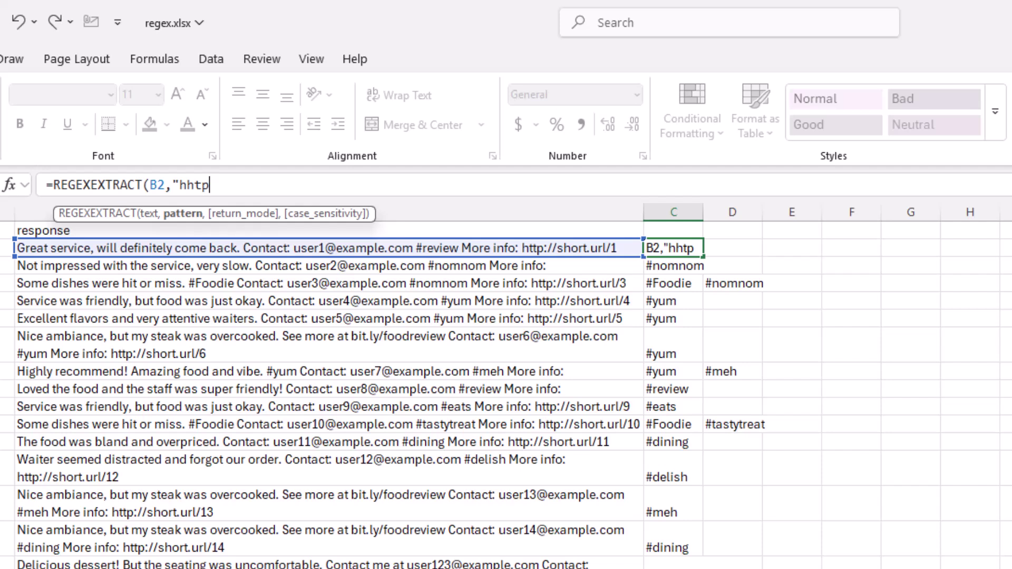
{"action": "key", "text": "BackSpace"}
{"action": "key", "text": "BackSpace"}
{"action": "key", "text": "BackSpace"}
{"action": "type", "text": "ttps?"}
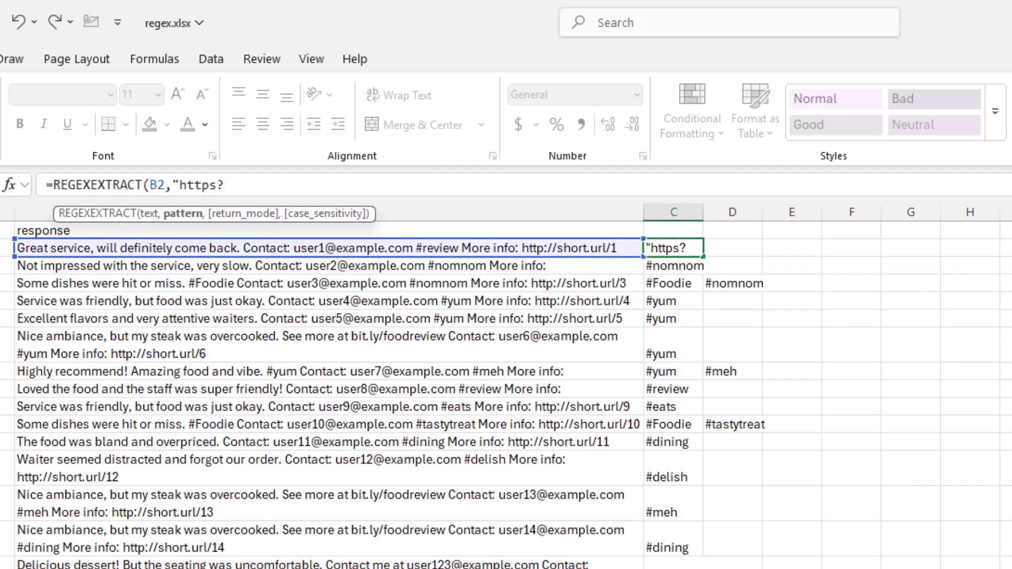
{"action": "type", "text": "://"}
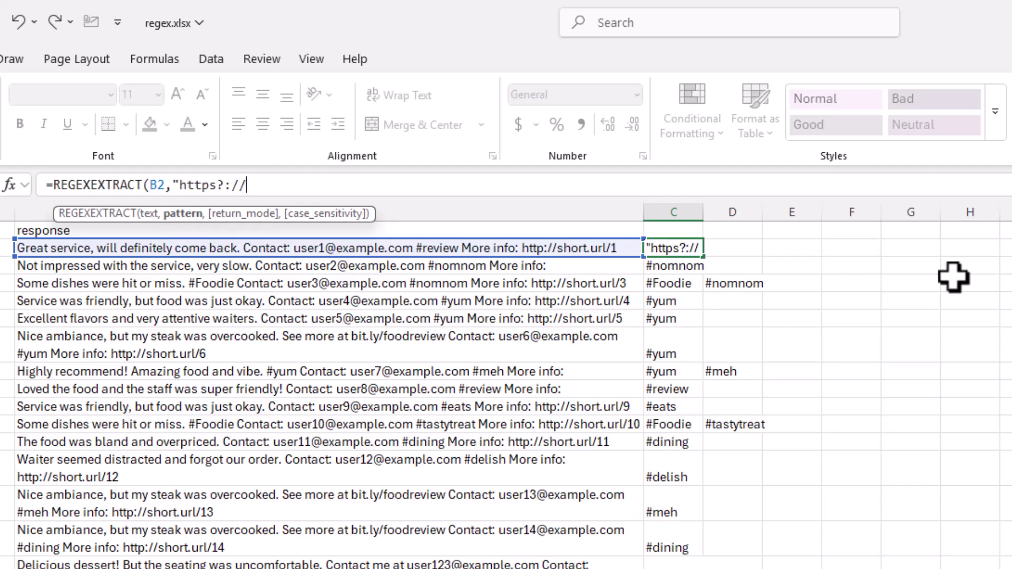
{"action": "type", "text": "|"}
{"action": "type", "text": "\\"}
{"action": "type", "text": "S"}
{"action": "type", "text": "+"}
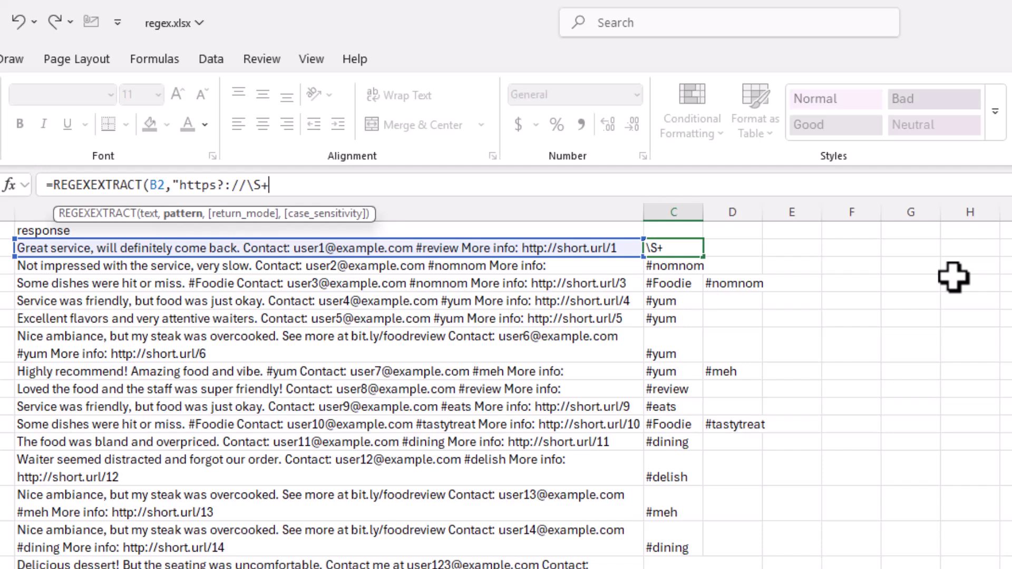
{"action": "type", "text": ")"}
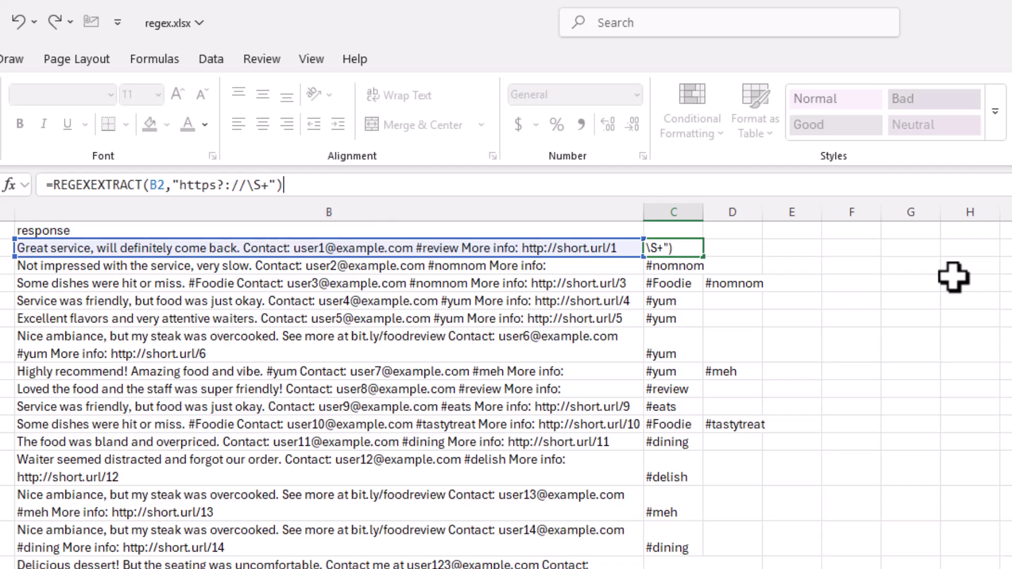
{"action": "key", "text": "Return"}
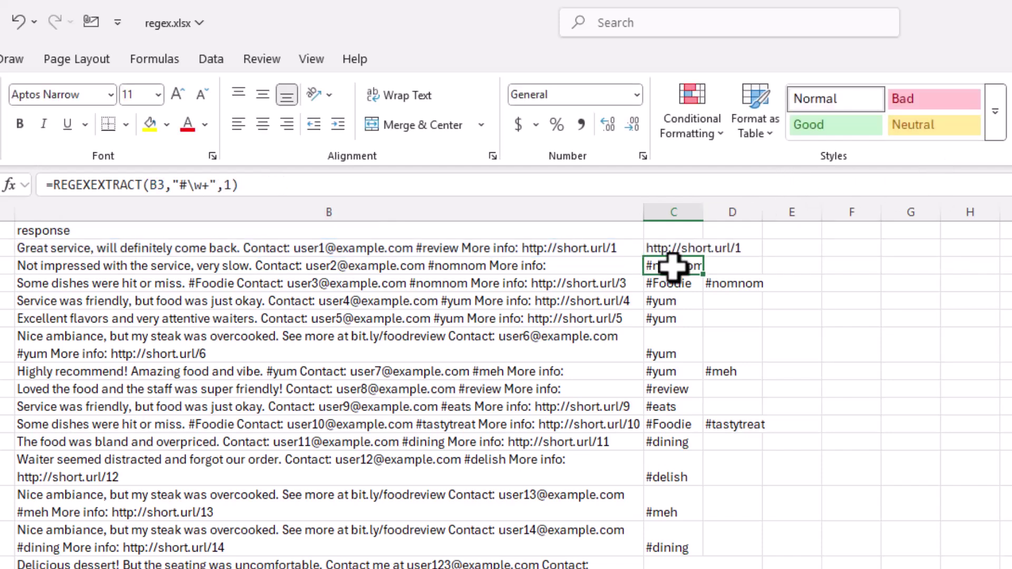
Copy the link formula down column C, then swap C2's pattern for a pasted email regex
{"action": "left_click", "coordinate": [679, 245]}
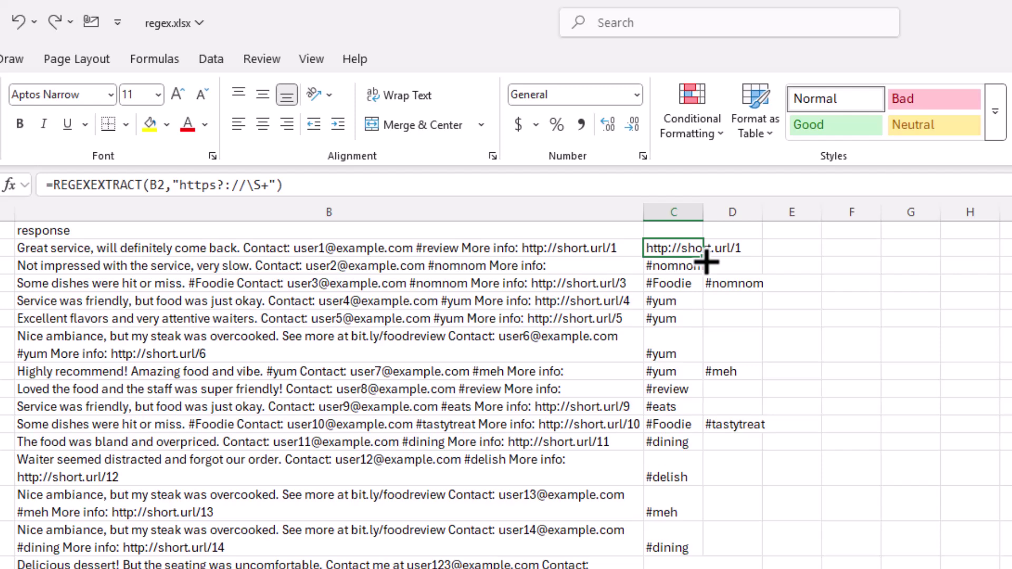
{"action": "double_click", "coordinate": [704, 258]}
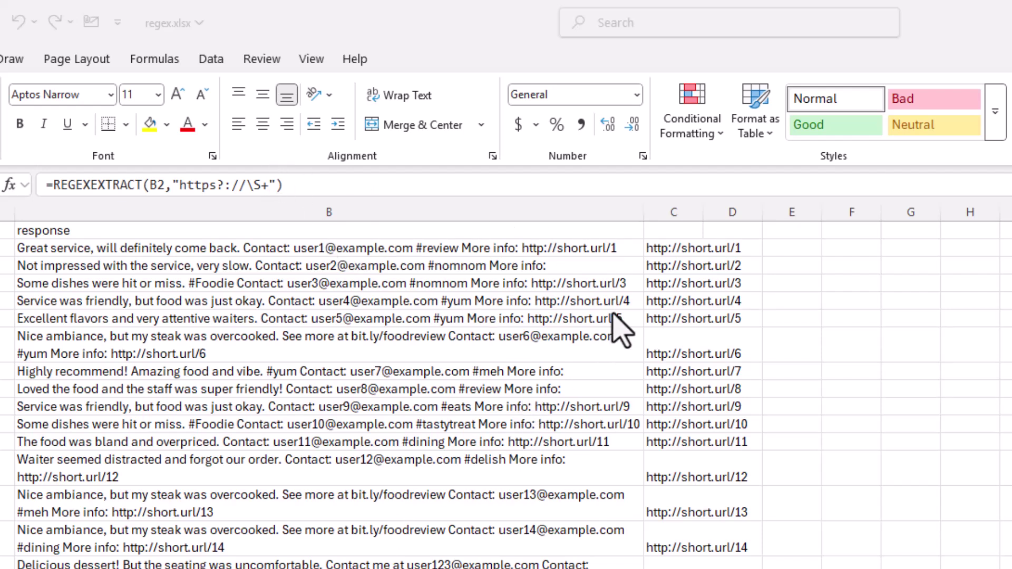
{"action": "left_click", "coordinate": [660, 246]}
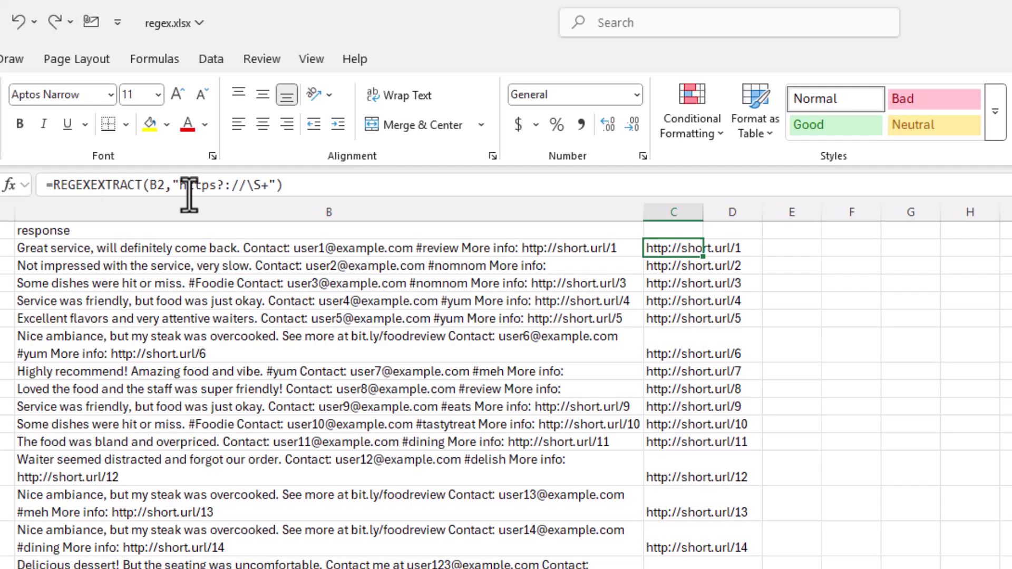
{"action": "left_click_drag", "start_coordinate": [173, 185], "coordinate": [366, 169]}
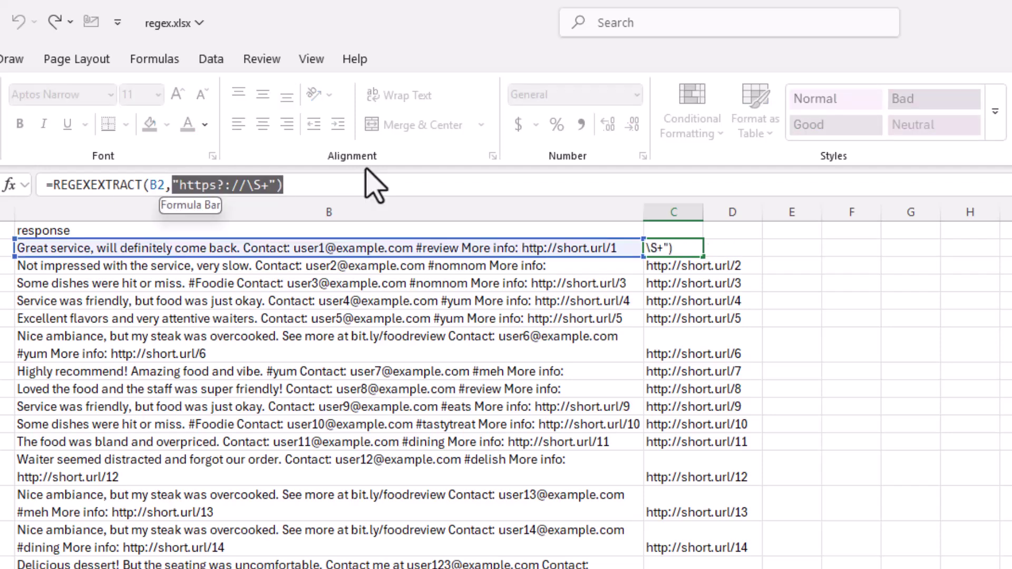
{"action": "key", "text": "BackSpace"}
{"action": "type", "text": "\"[A-Za-z0-9._%+-]+@[A-Za-z0-9.-]+\\.[A-Za-z]{2,}\")"}
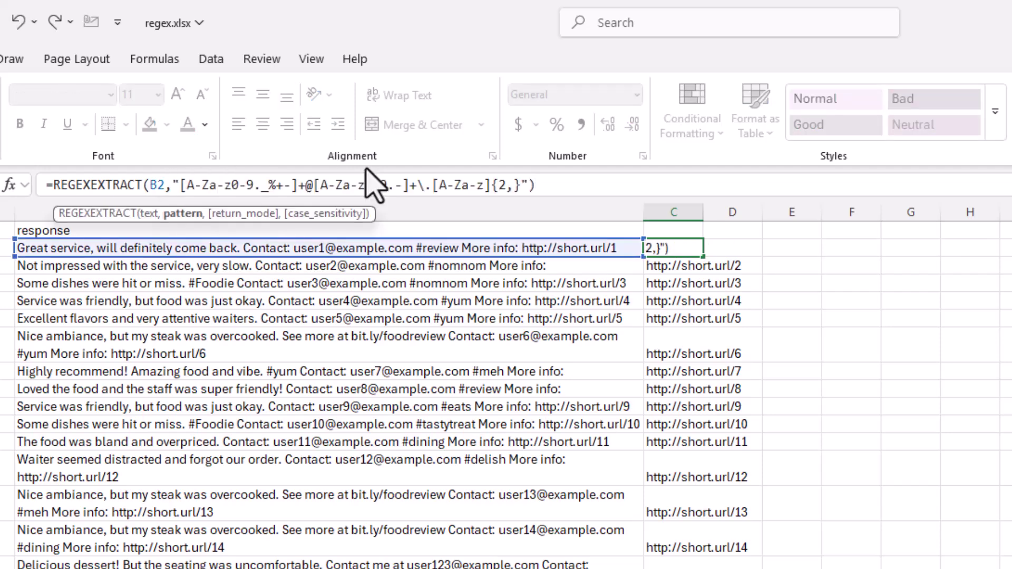
{"action": "key", "text": "Return"}
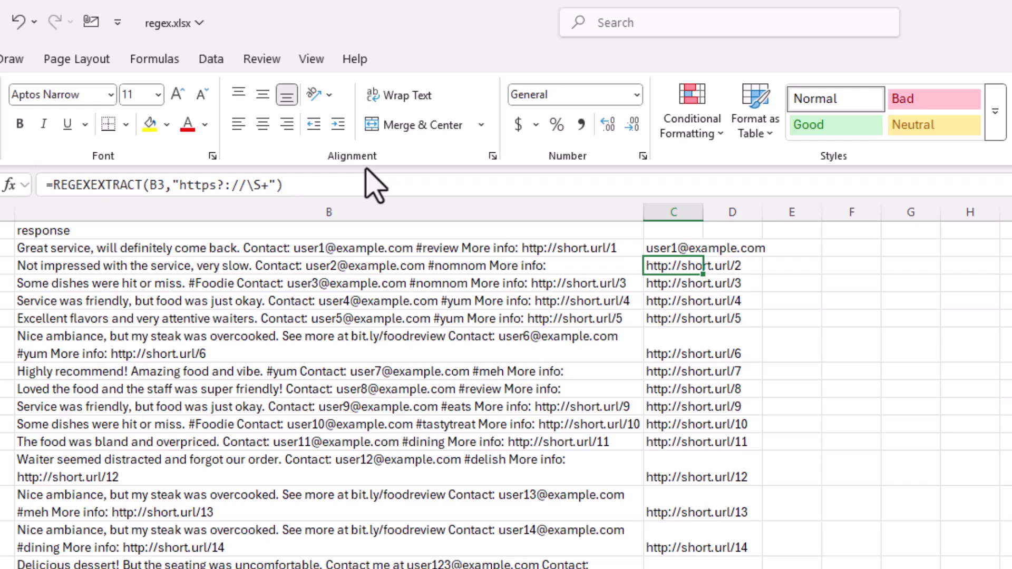
{"action": "left_click", "coordinate": [682, 248]}
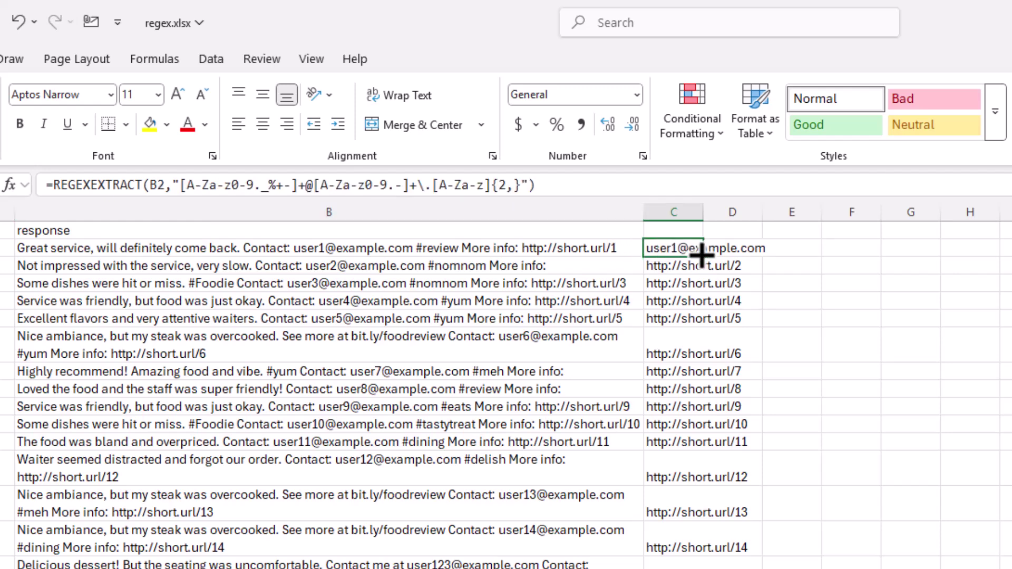
{"action": "double_click", "coordinate": [702, 256]}
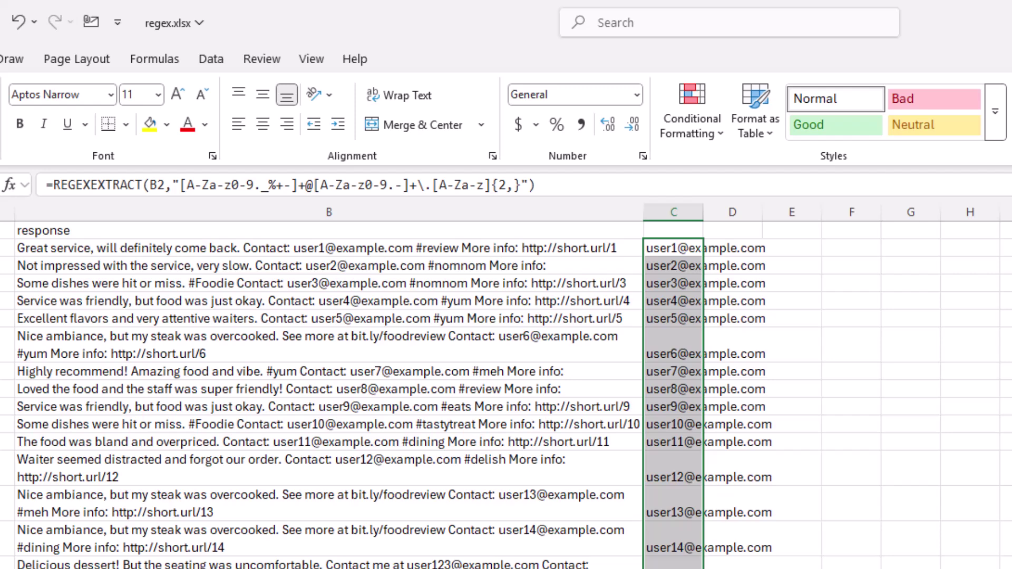
{"action": "key", "text": "alt+Tab"}
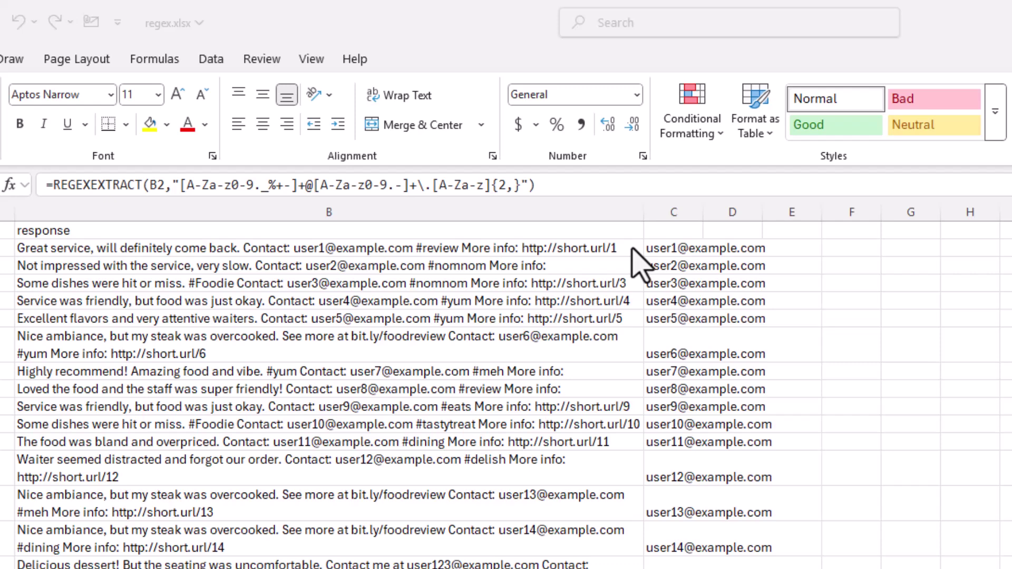
Change C2 to =REGEXREPLACE(B2,"\b[^@\s]+(?=@)","*****") and fill it down column C
{"action": "left_click", "coordinate": [656, 252]}
{"action": "left_click_drag", "start_coordinate": [534, 186], "coordinate": [178, 187]}
{"action": "key", "text": "BackSpace"}
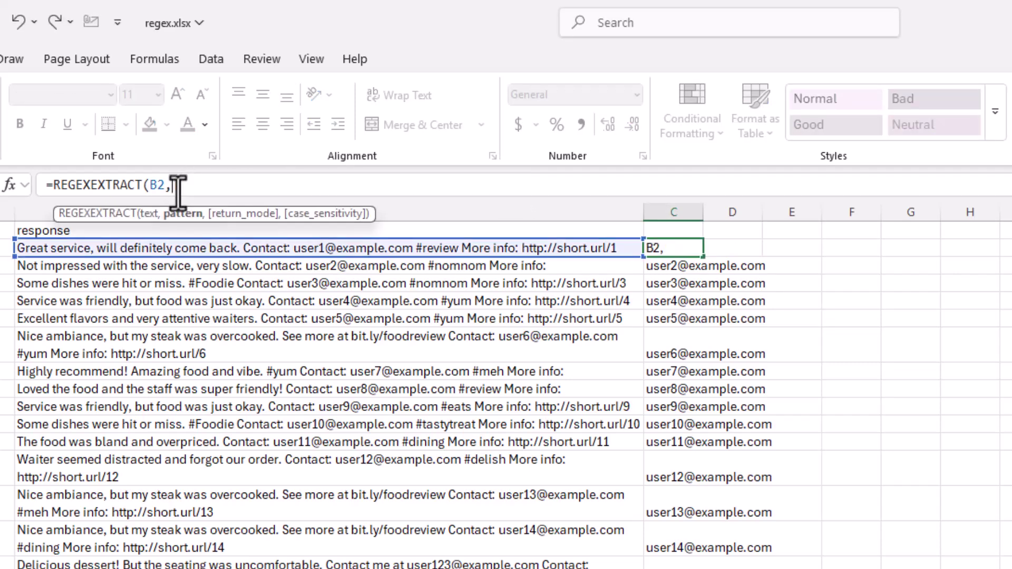
{"action": "left_click_drag", "start_coordinate": [143, 185], "coordinate": [92, 186]}
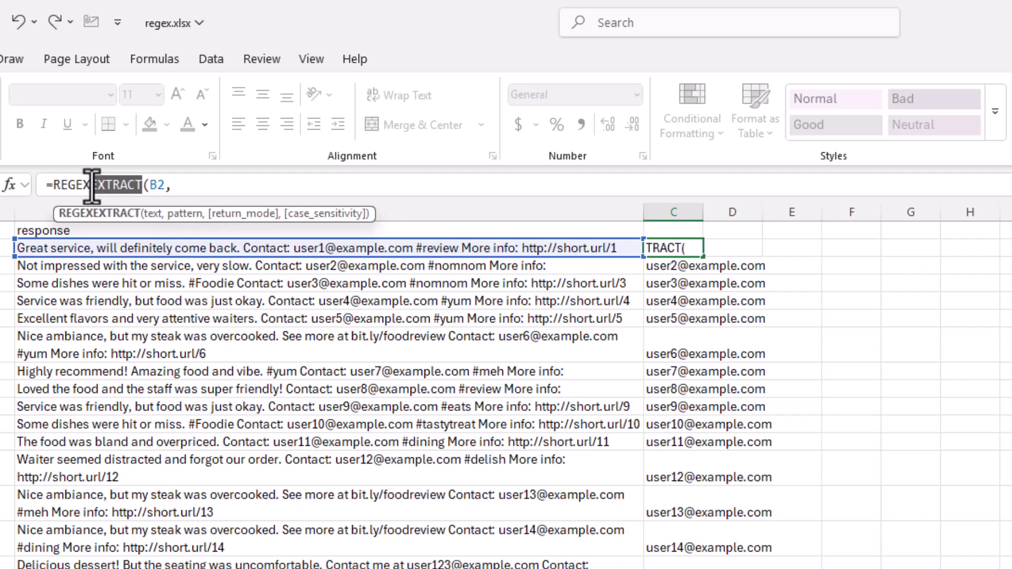
{"action": "type", "text": "repla"}
{"action": "key", "text": "Tab"}
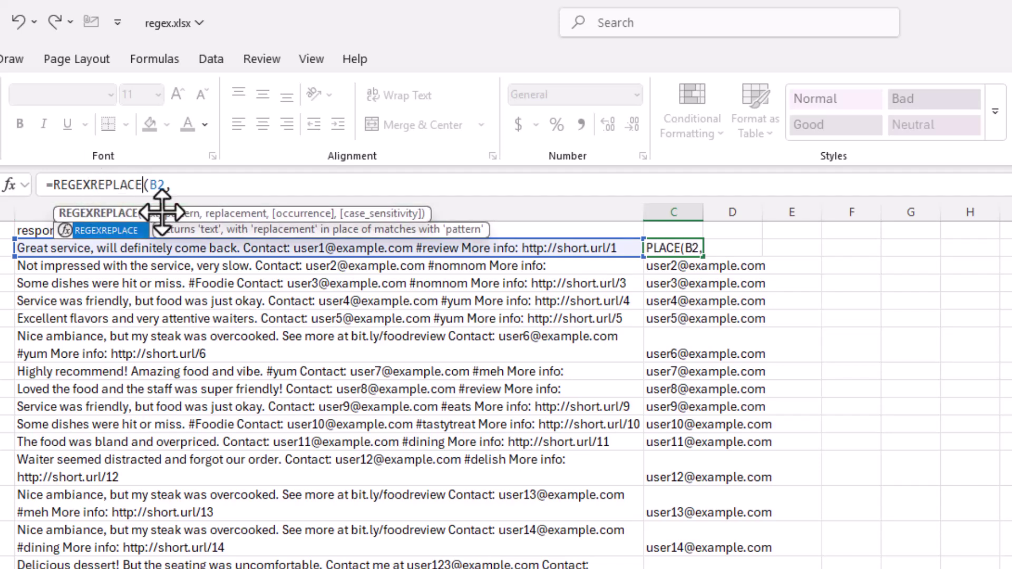
{"action": "left_click", "coordinate": [191, 187]}
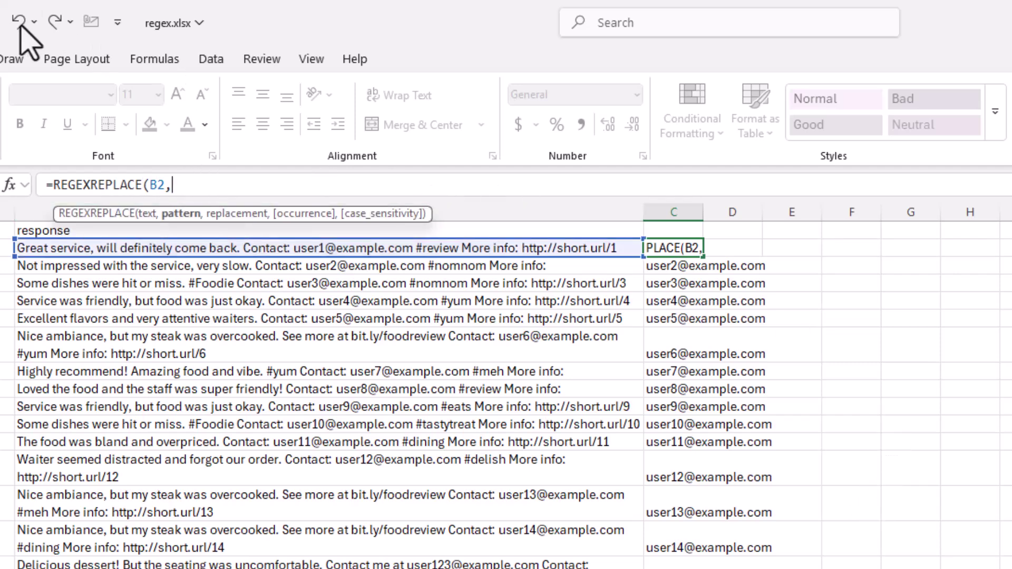
{"action": "type", "text": "\"\\b[^@\\s]+(?=@)\", \"*****\")"}
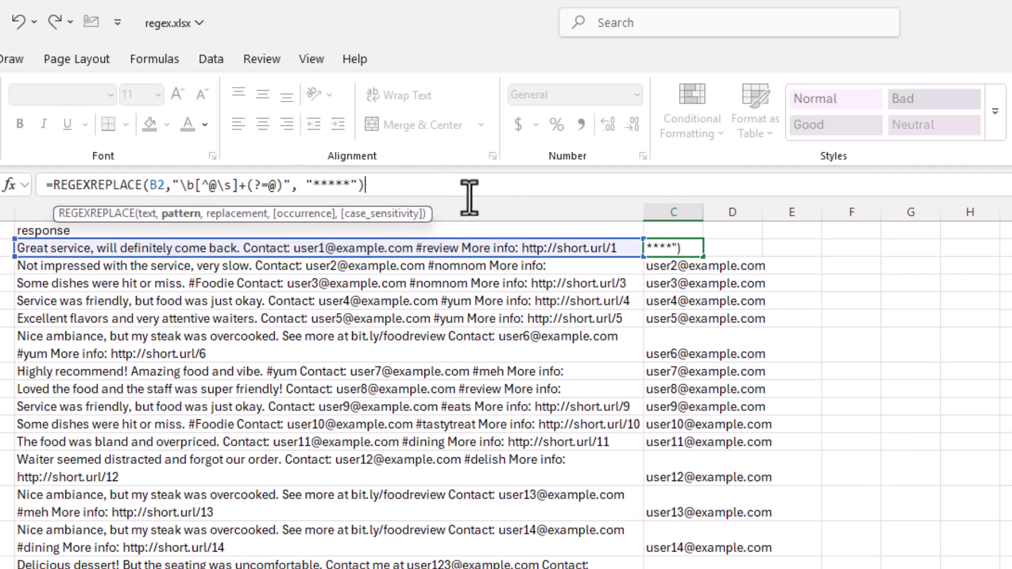
{"action": "key", "text": "Return"}
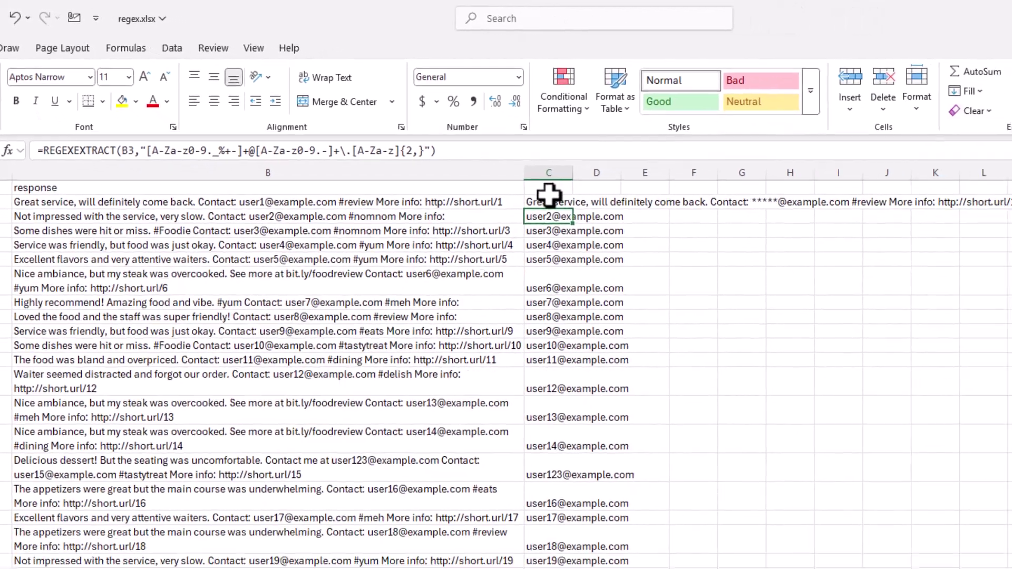
{"action": "left_click", "coordinate": [677, 249]}
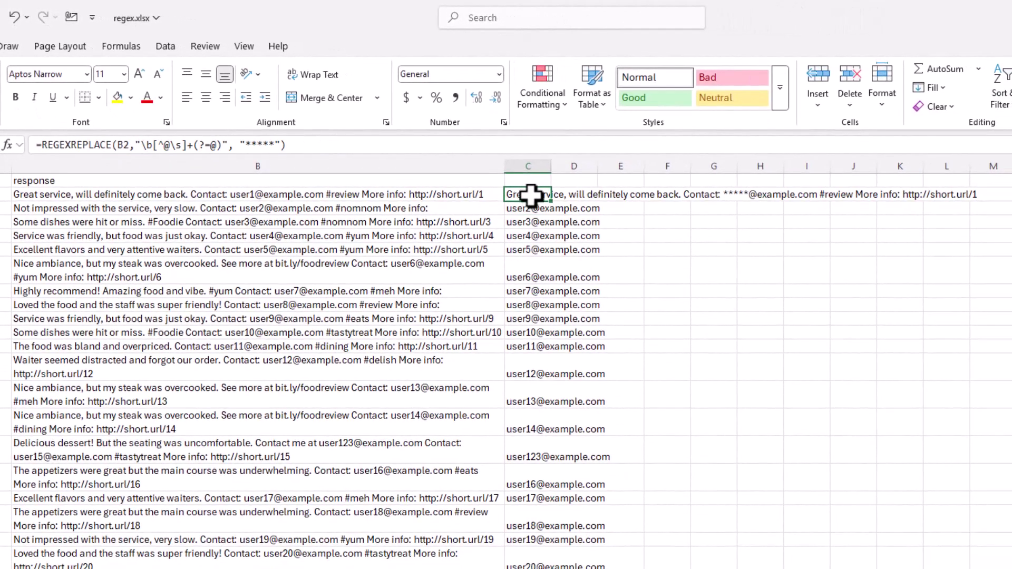
{"action": "double_click", "coordinate": [551, 201]}
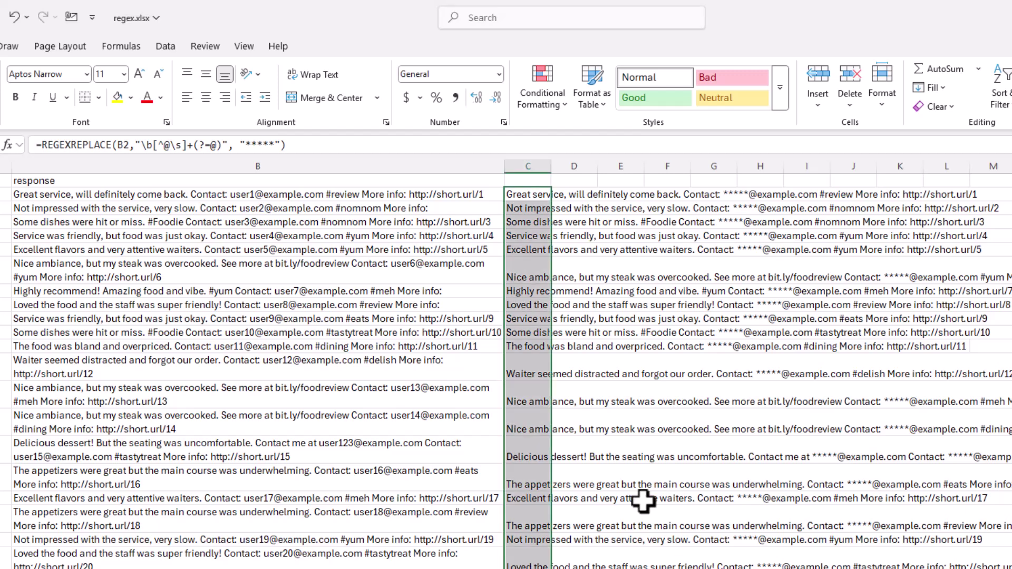
Enter a REGEXTEST formula in C2 testing B2 for a digit pattern
{"action": "left_click", "coordinate": [525, 193]}
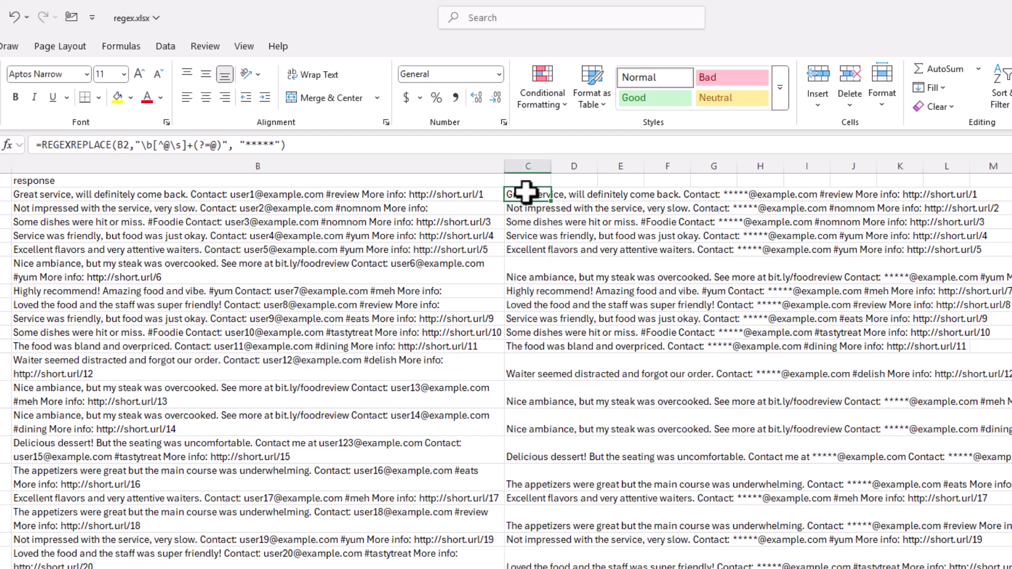
{"action": "type", "text": "=rege"}
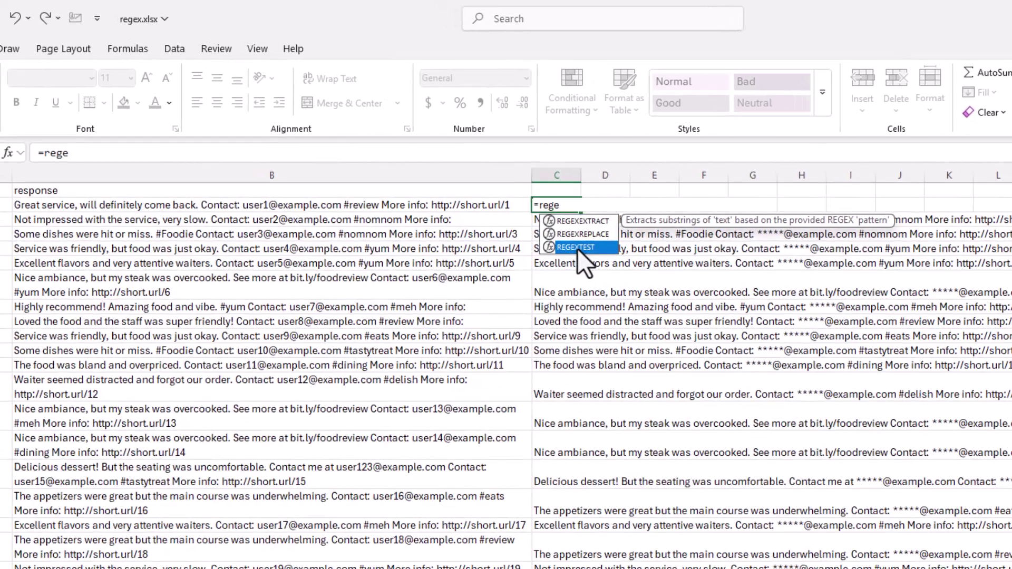
{"action": "double_click", "coordinate": [546, 234]}
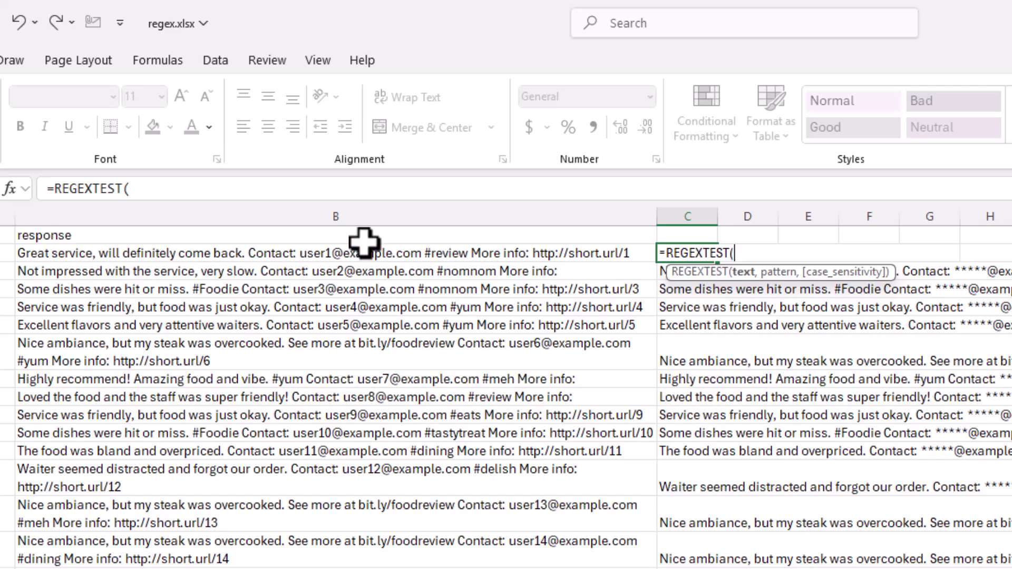
{"action": "left_click", "coordinate": [190, 188]}
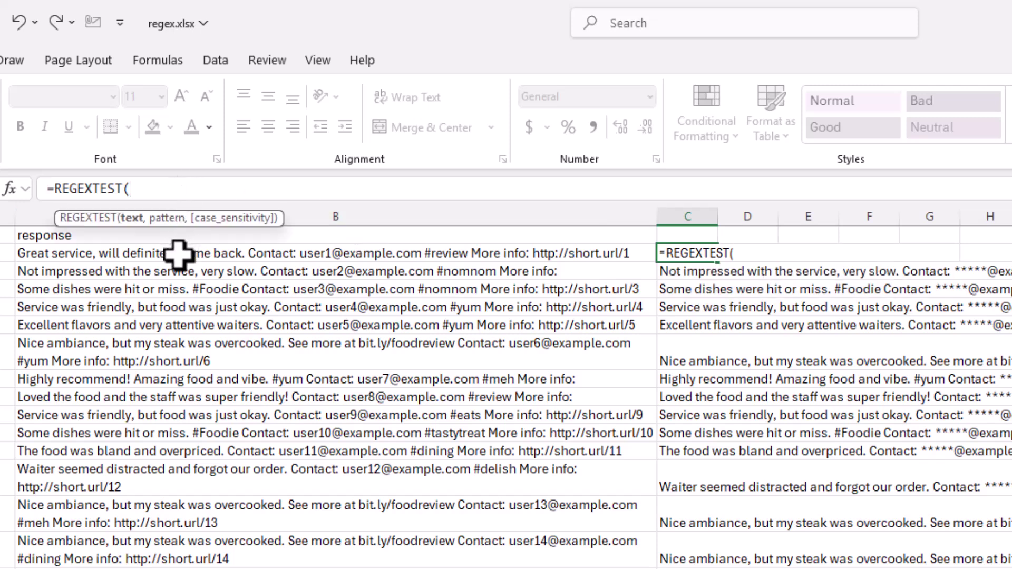
{"action": "left_click", "coordinate": [176, 254]}
{"action": "type", "text": ","}
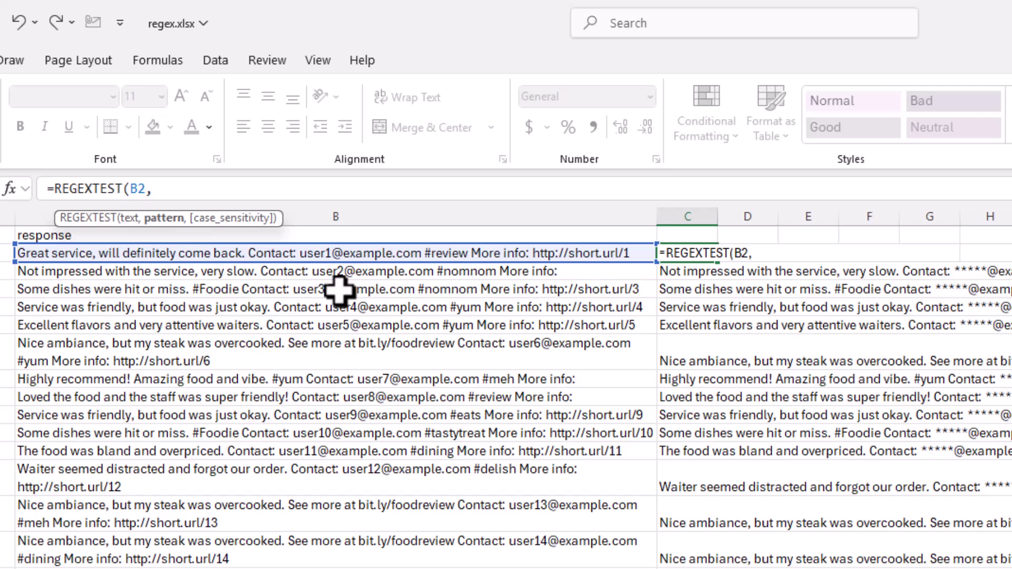
{"action": "type", "text": "\"[0-9}\""}
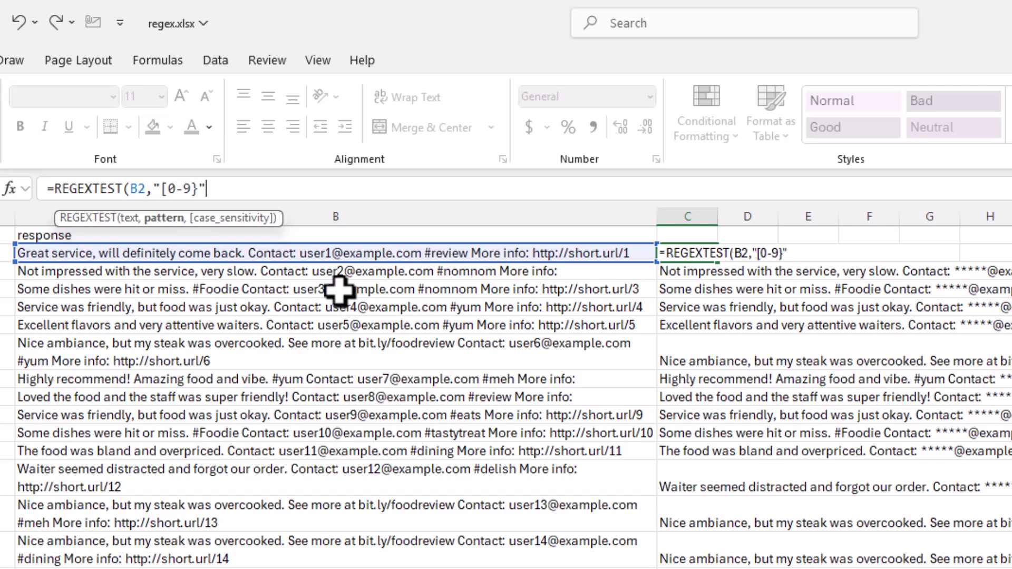
{"action": "type", "text": ")"}
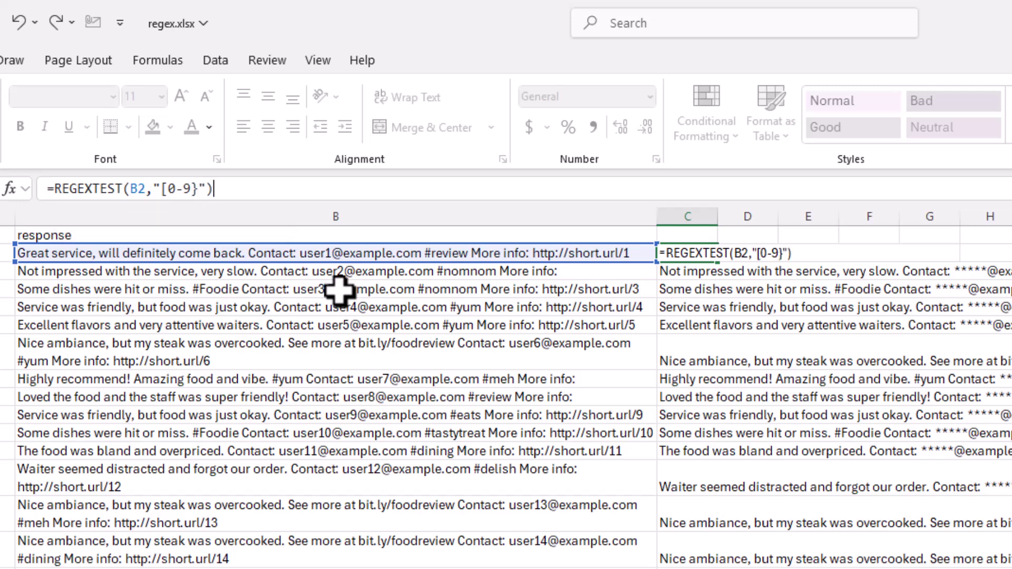
{"action": "key", "text": "Return"}
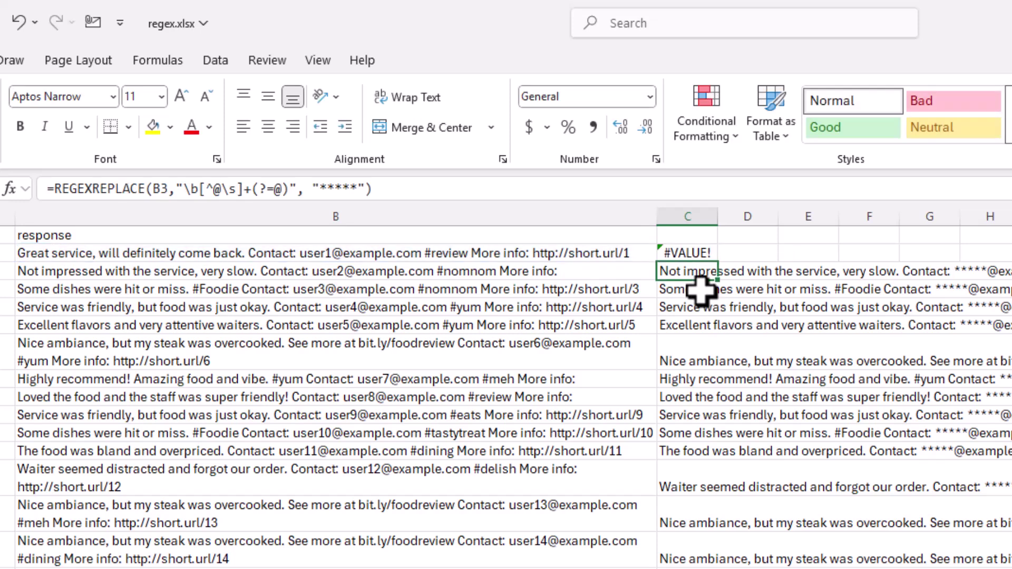
Fix the brace typo to get =REGEXTEST(B2,"[0-9]") and copy it down column C
{"action": "left_click", "coordinate": [691, 253]}
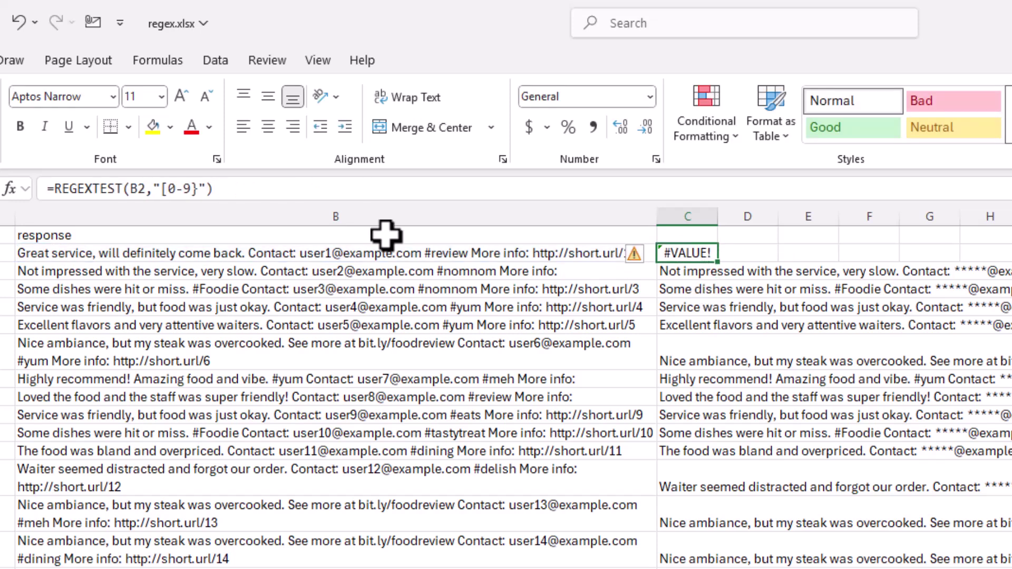
{"action": "left_click", "coordinate": [201, 189]}
{"action": "key", "text": "BackSpace"}
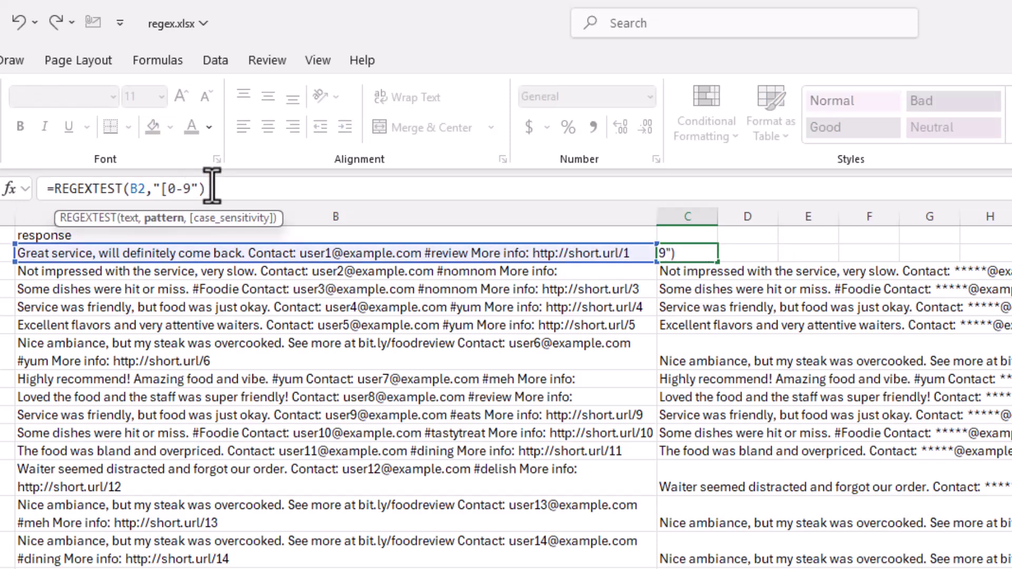
{"action": "type", "text": "]"}
{"action": "key", "text": "Return"}
{"action": "left_click", "coordinate": [691, 249]}
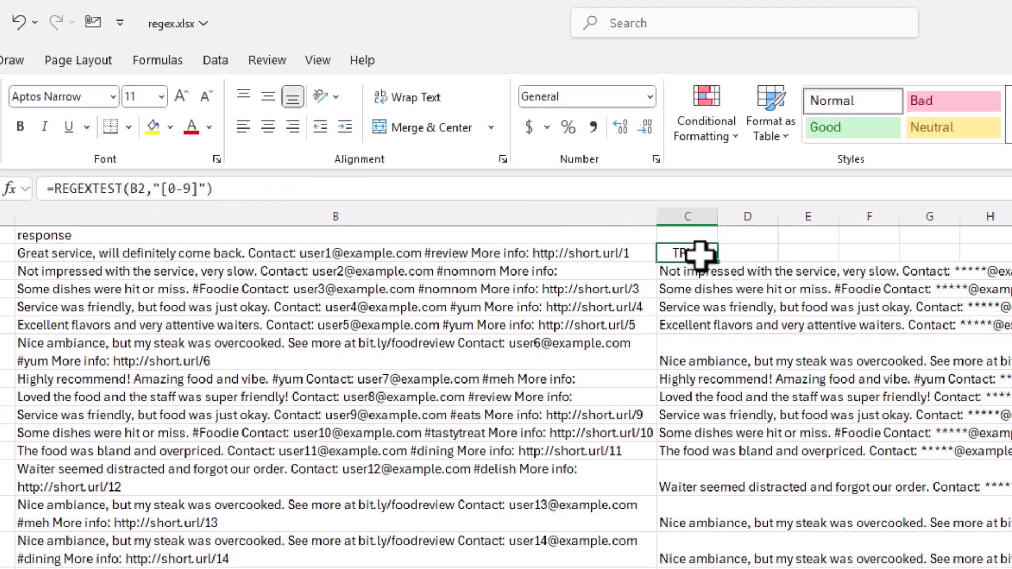
{"action": "double_click", "coordinate": [717, 262]}
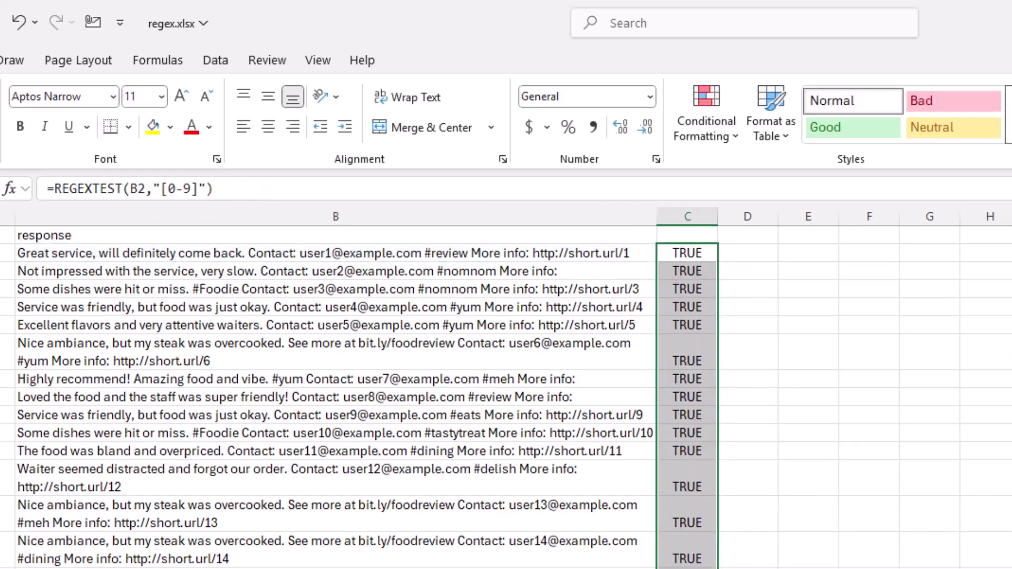